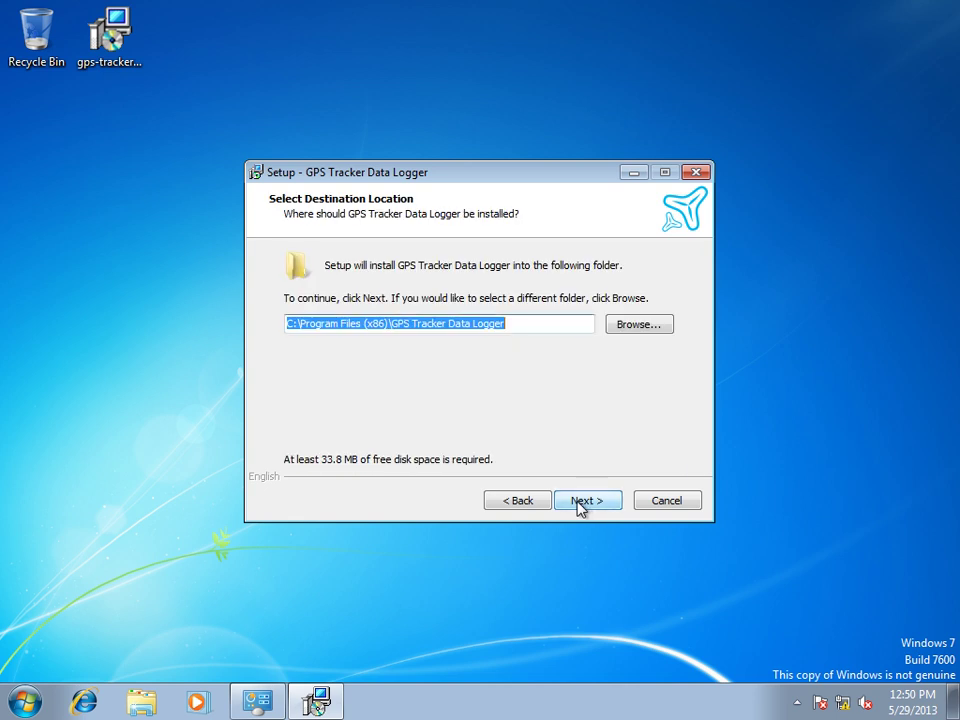
click(584, 503)
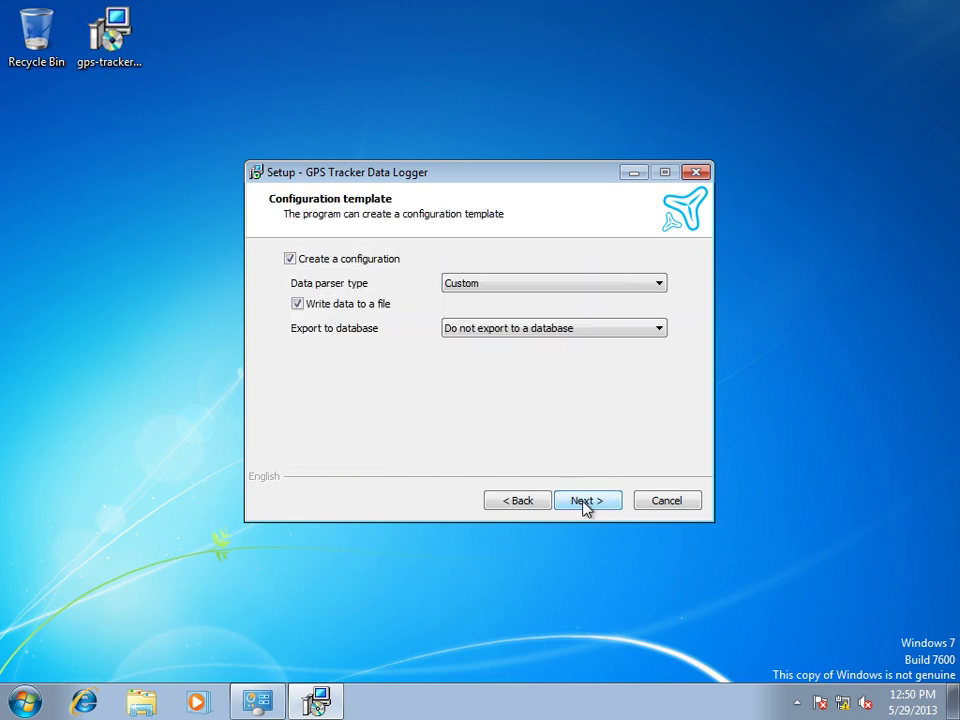
Keep the default install folder, then choose the Meiligao Meitrack parser and Microsoft SQL Server export
click(538, 284)
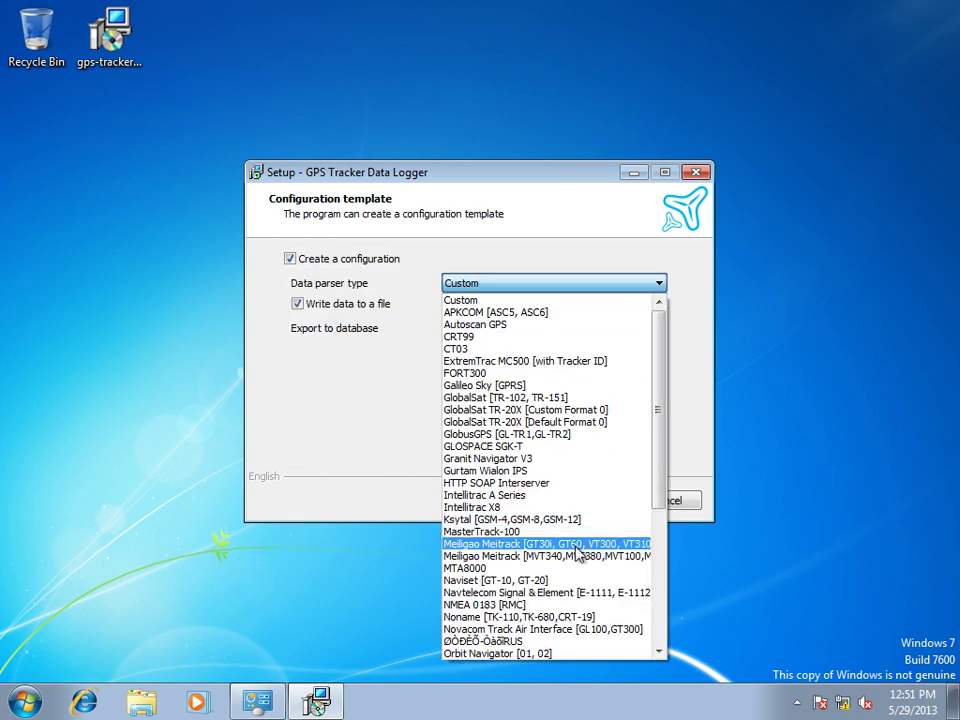
click(536, 540)
click(524, 327)
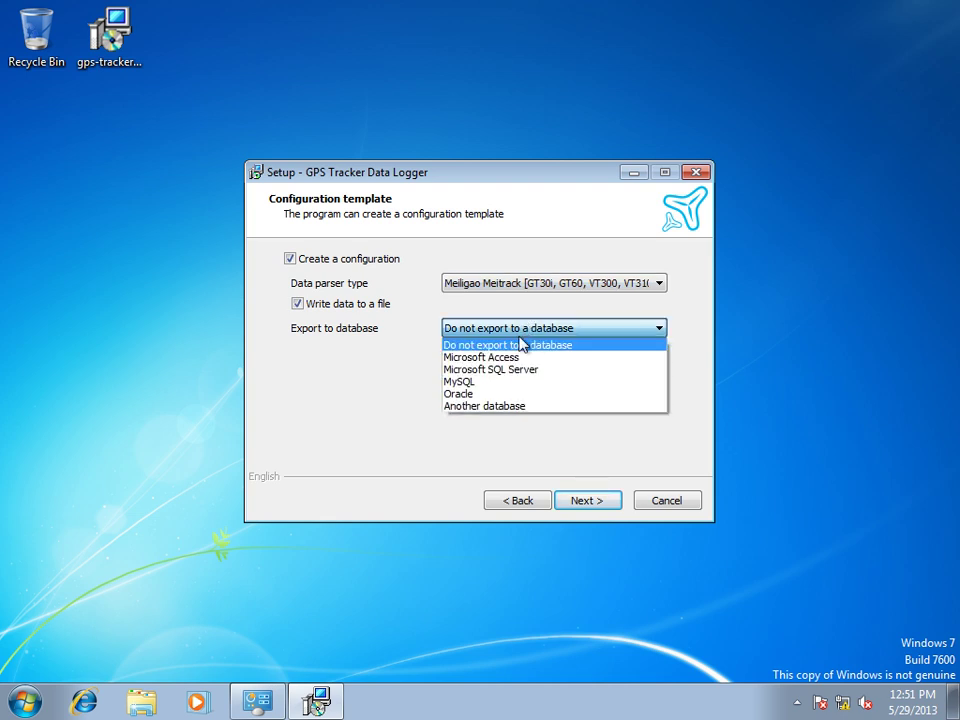
click(488, 369)
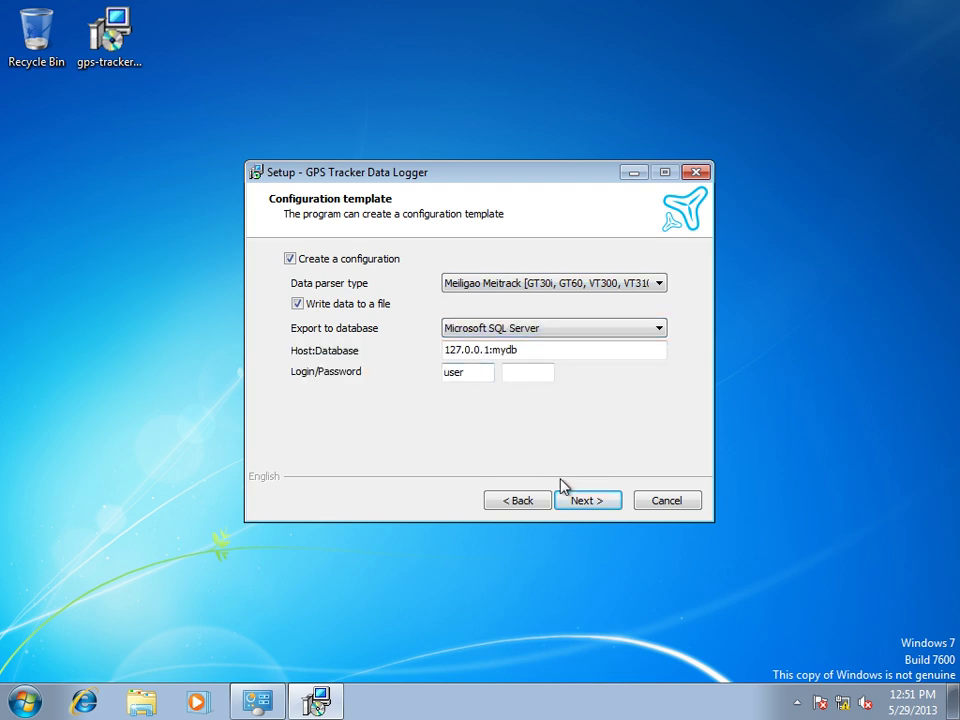
Enter database host 192.168.18.1:test with login sa and the database password, then continue
drag(520, 349, 416, 346)
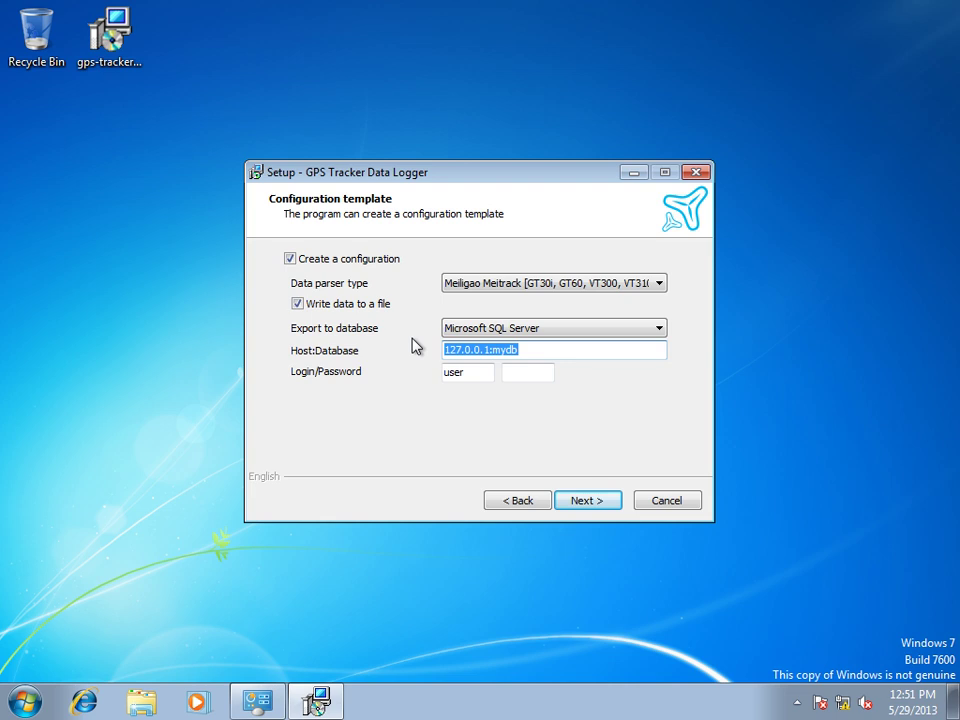
text(192.16)
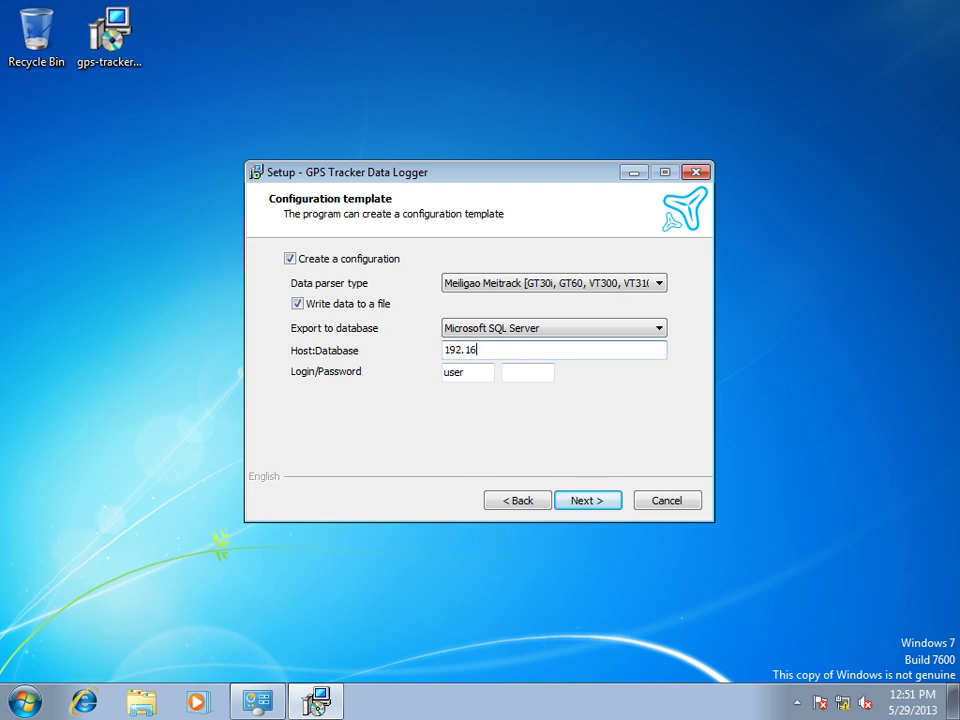
text(8.18.1:test)
key(Tab)
text(ar)
key(Tab)
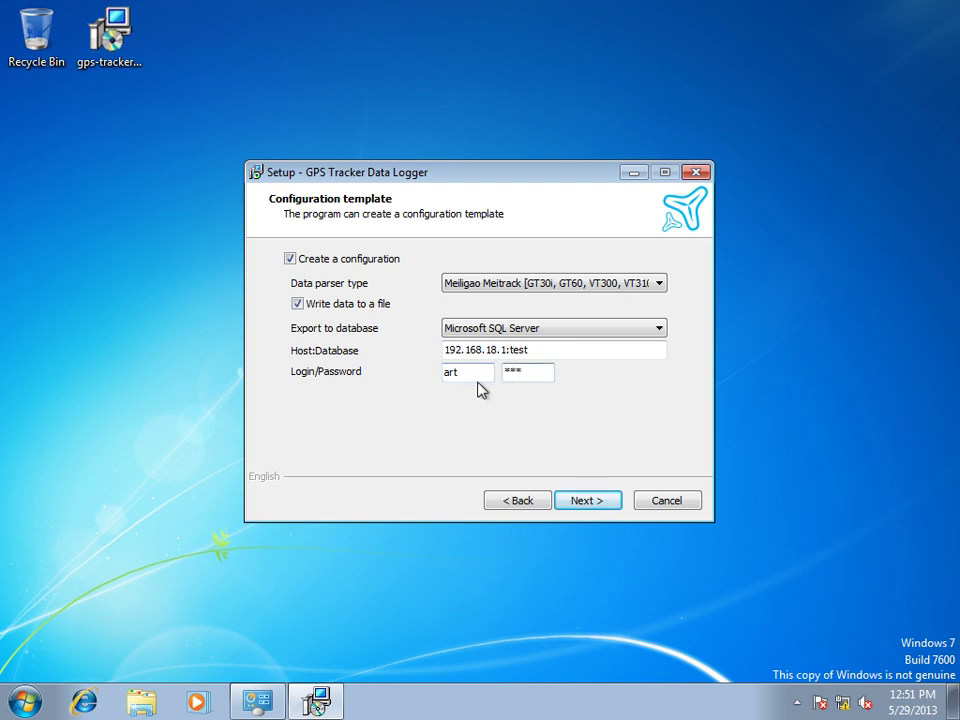
double_click(450, 369)
text(sa)
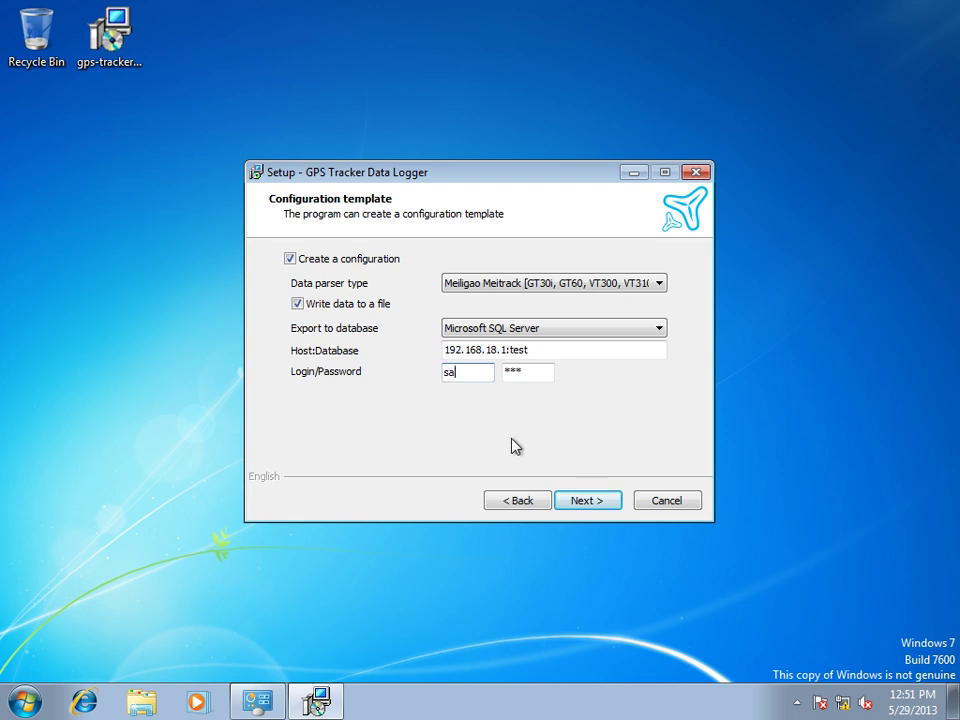
click(576, 506)
Advance past the component, hint, monitor-login and browser pages and accept the DDL table script
click(578, 507)
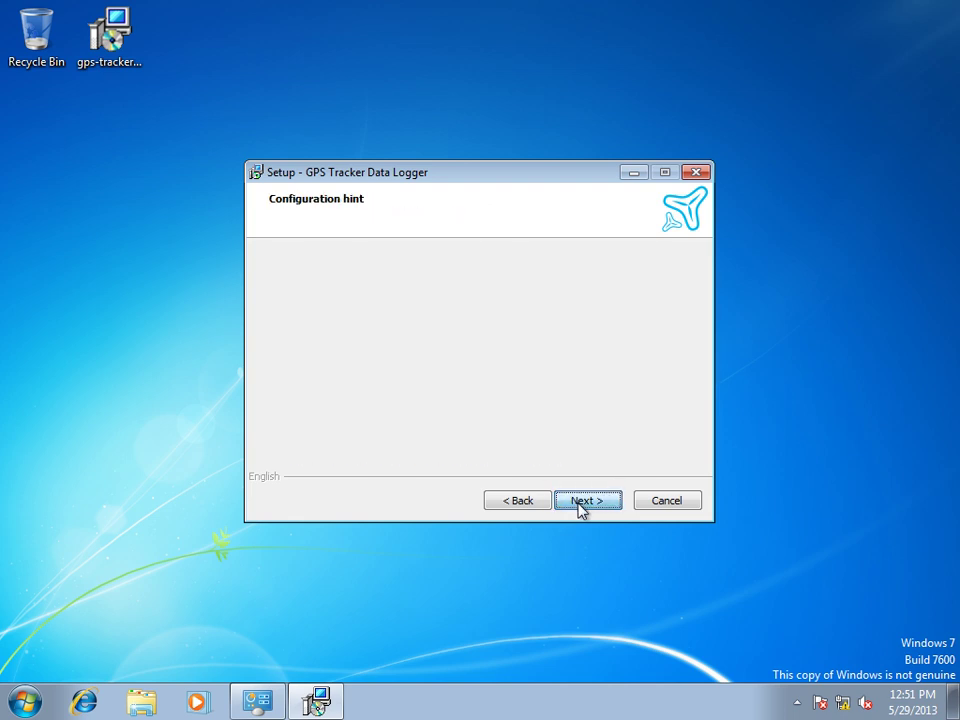
click(582, 505)
click(582, 505)
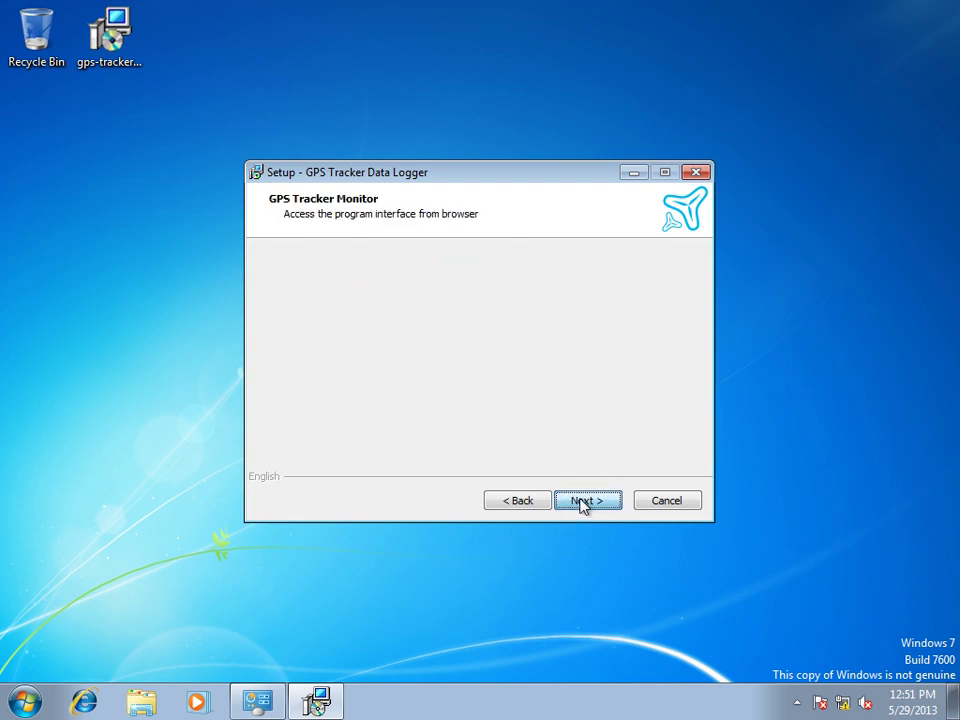
click(582, 504)
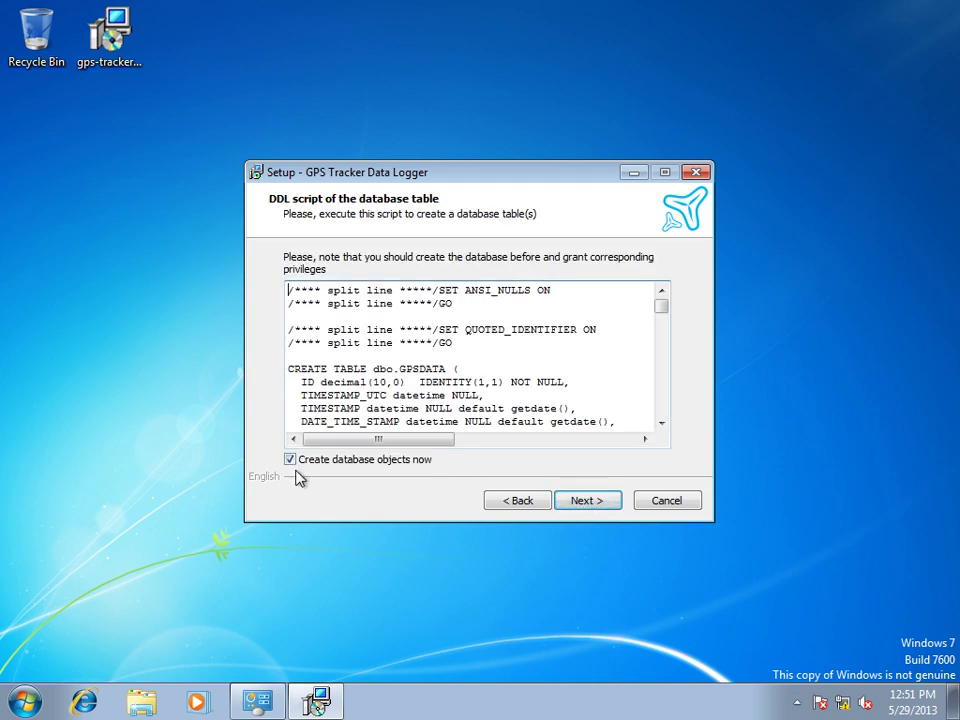
click(590, 503)
Keep the default Start Menu folder and desktop icon, install, and finish launching both programs
click(584, 500)
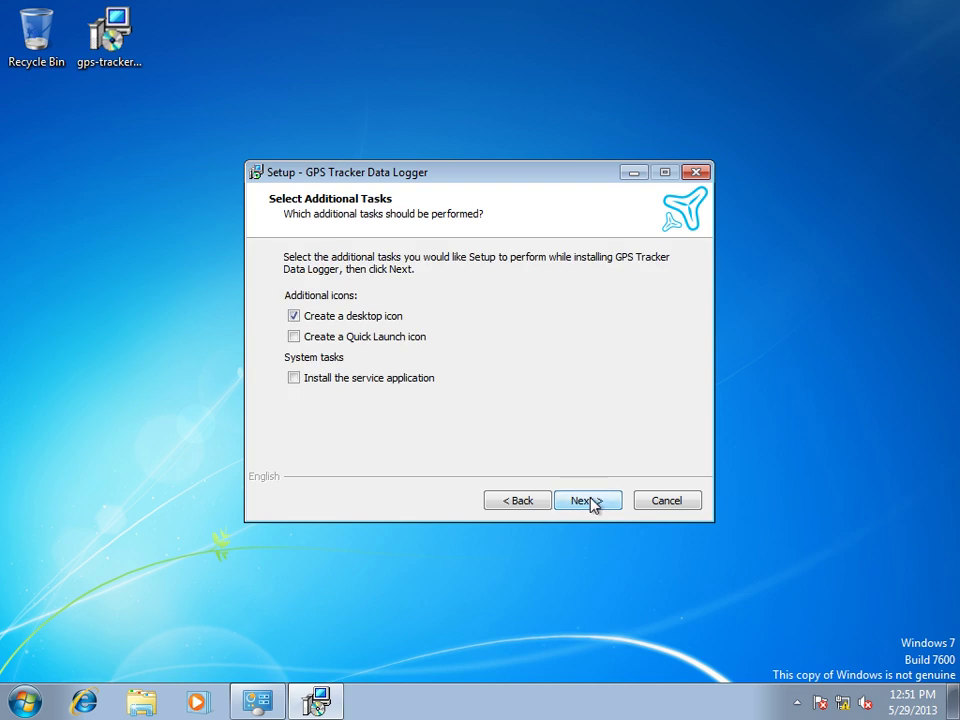
click(589, 503)
click(588, 501)
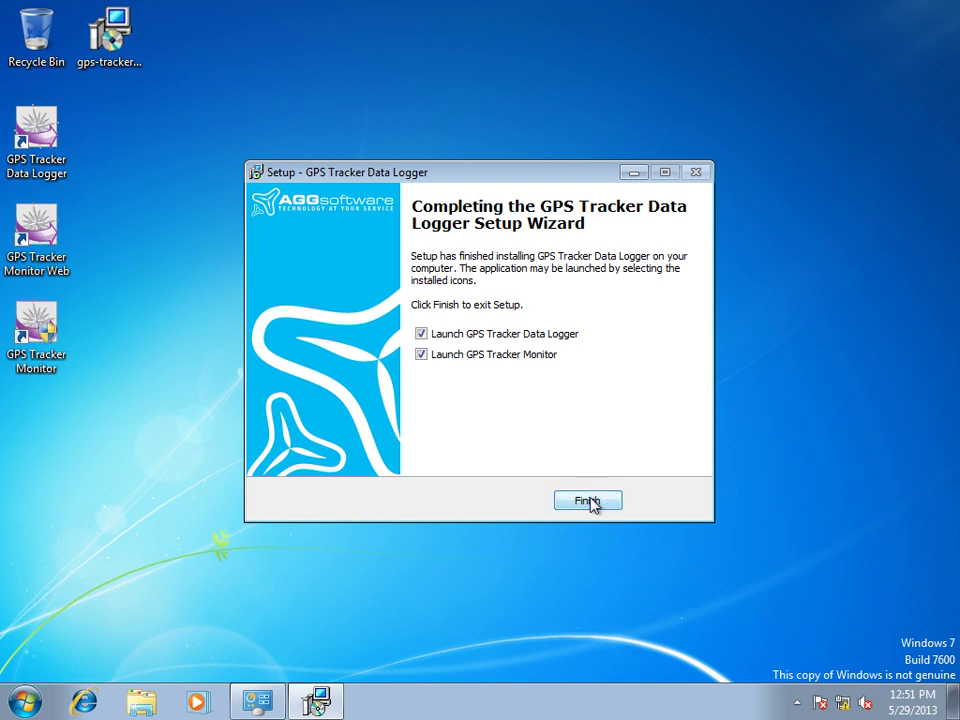
click(591, 501)
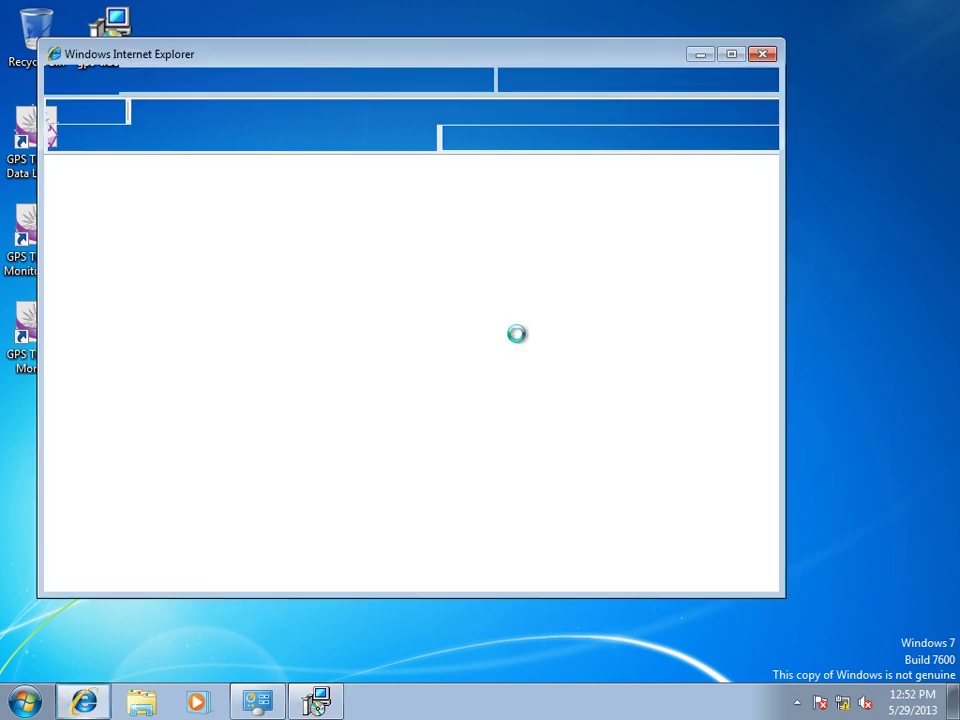
Close the Internet Explorer window, the trial Welcome notice and the Tips dialog
click(762, 56)
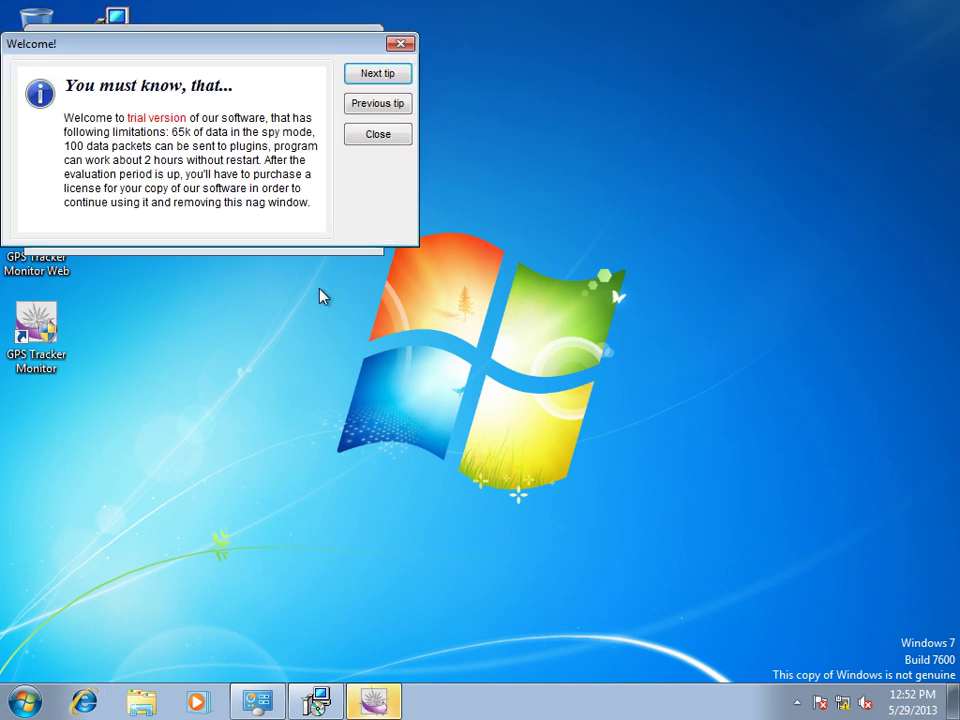
click(380, 134)
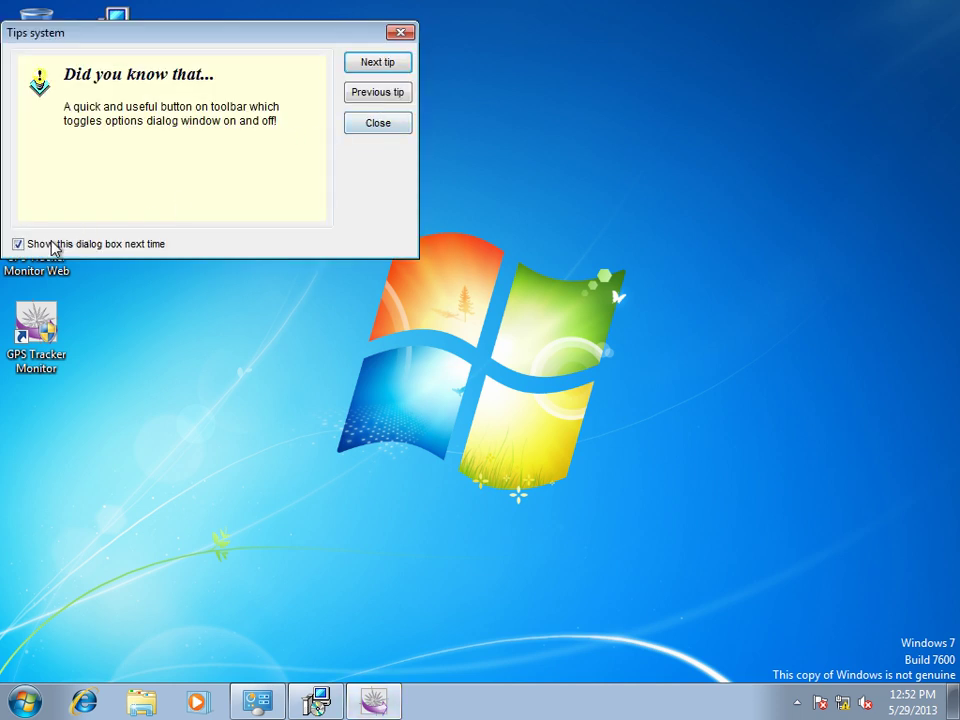
click(366, 122)
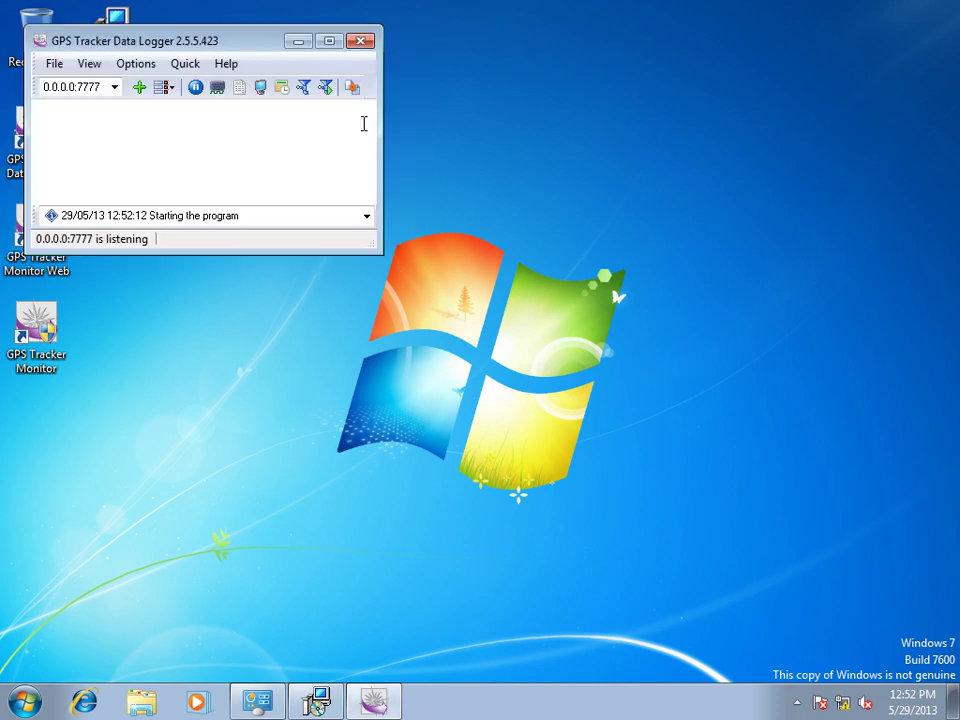
Review the ODBC export module's connection, error handling and field binding settings without changes
click(306, 86)
click(58, 222)
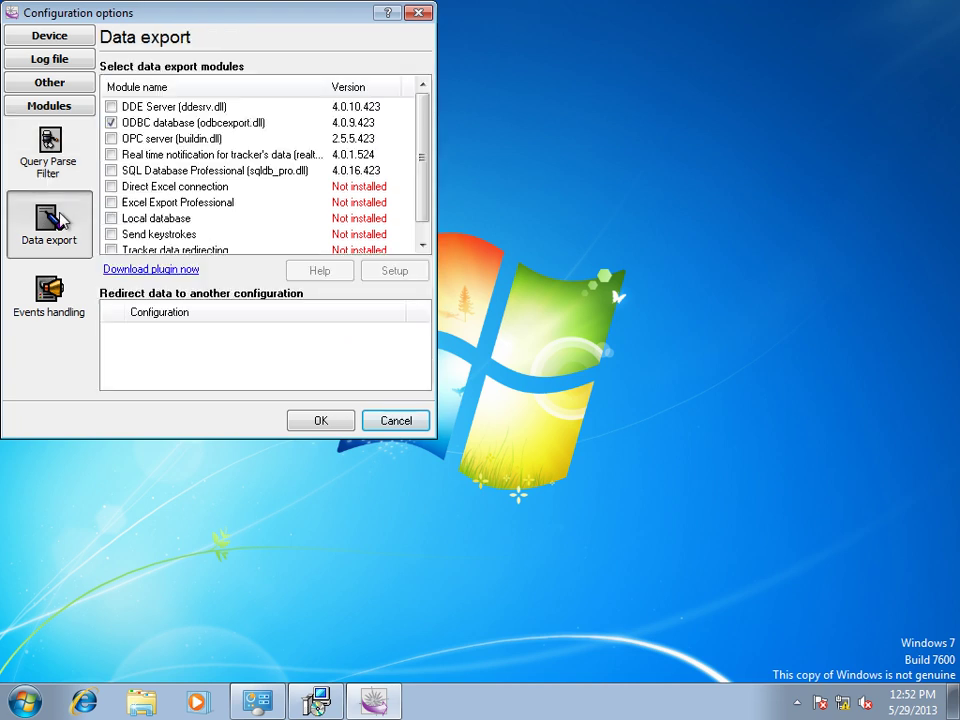
double_click(140, 122)
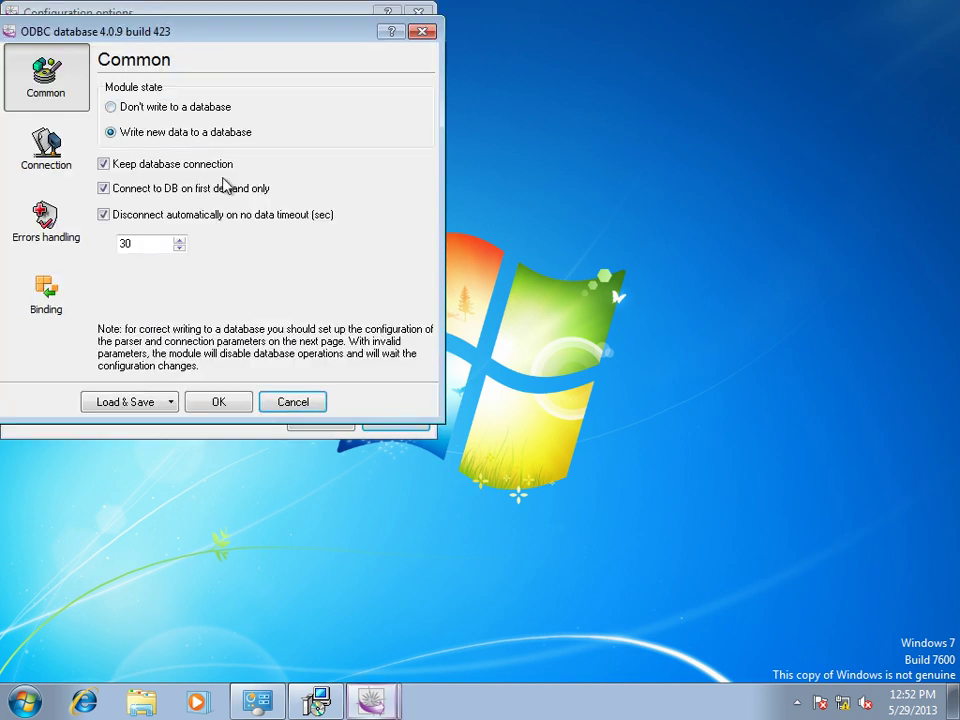
click(46, 148)
click(40, 228)
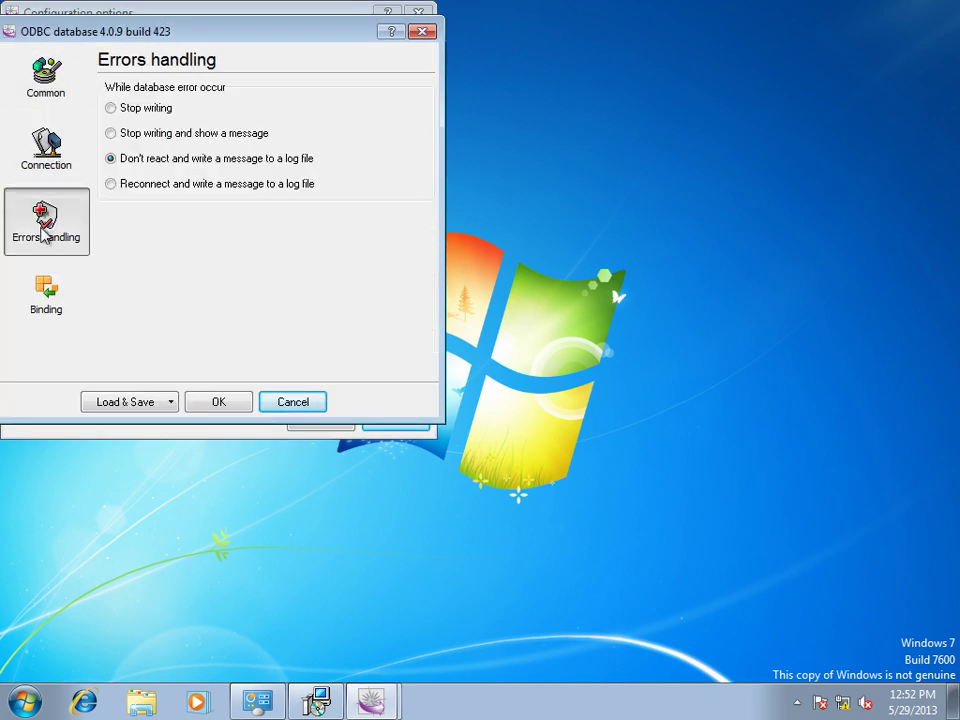
click(36, 298)
click(264, 401)
Close the options, minimize the logger to the tray, and launch GPS Tracker Monitor
click(383, 421)
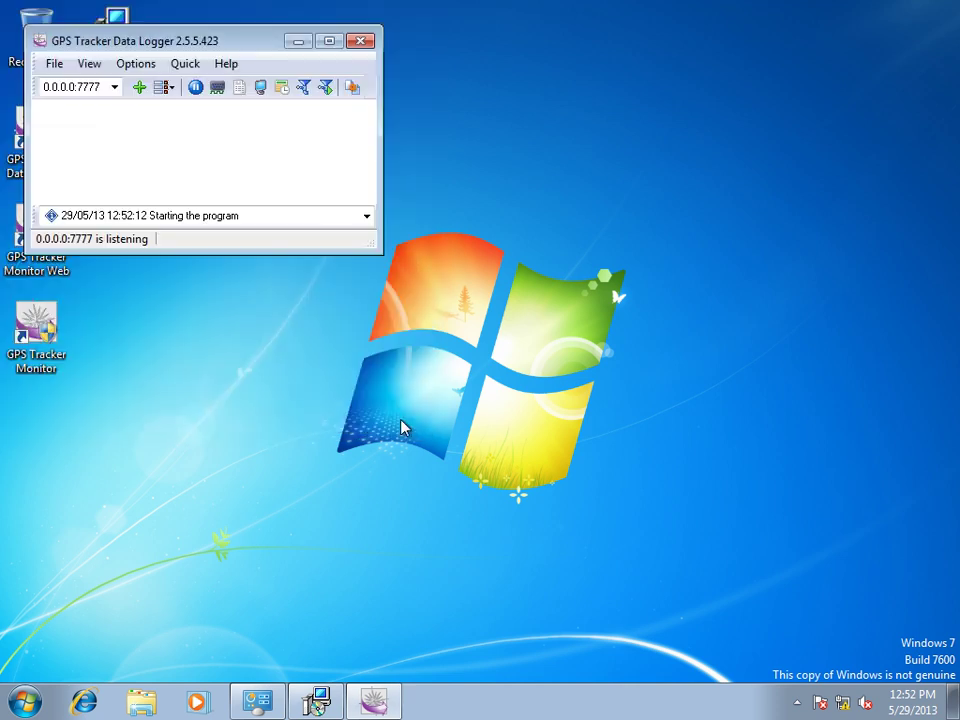
click(298, 43)
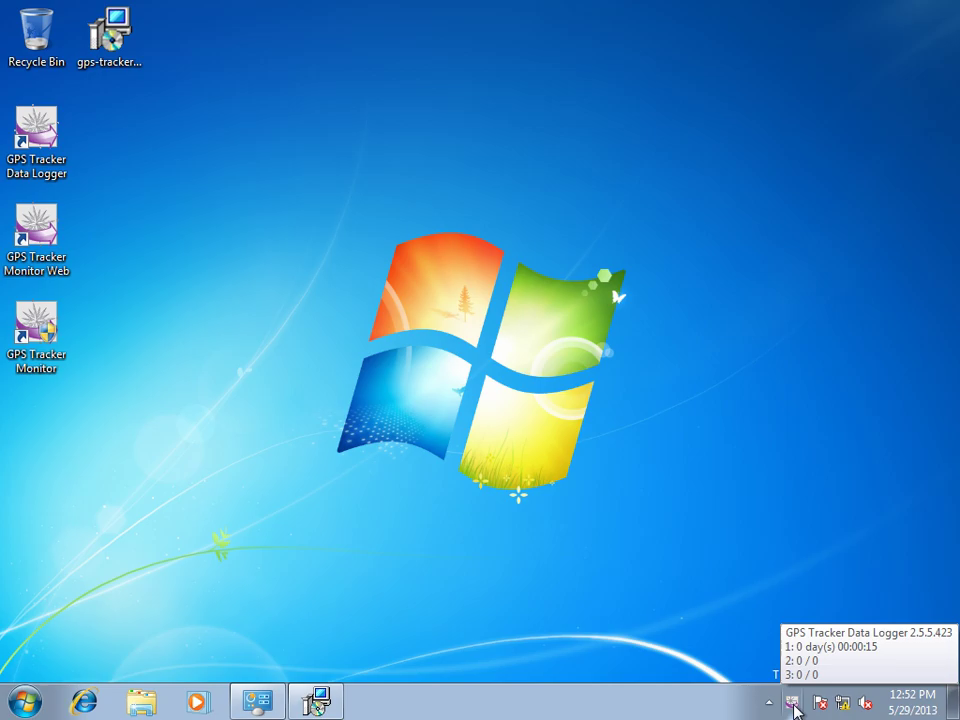
double_click(792, 704)
Approve the UAC prompt and log in to GPS Tracker Monitor with the administrator credentials
click(561, 368)
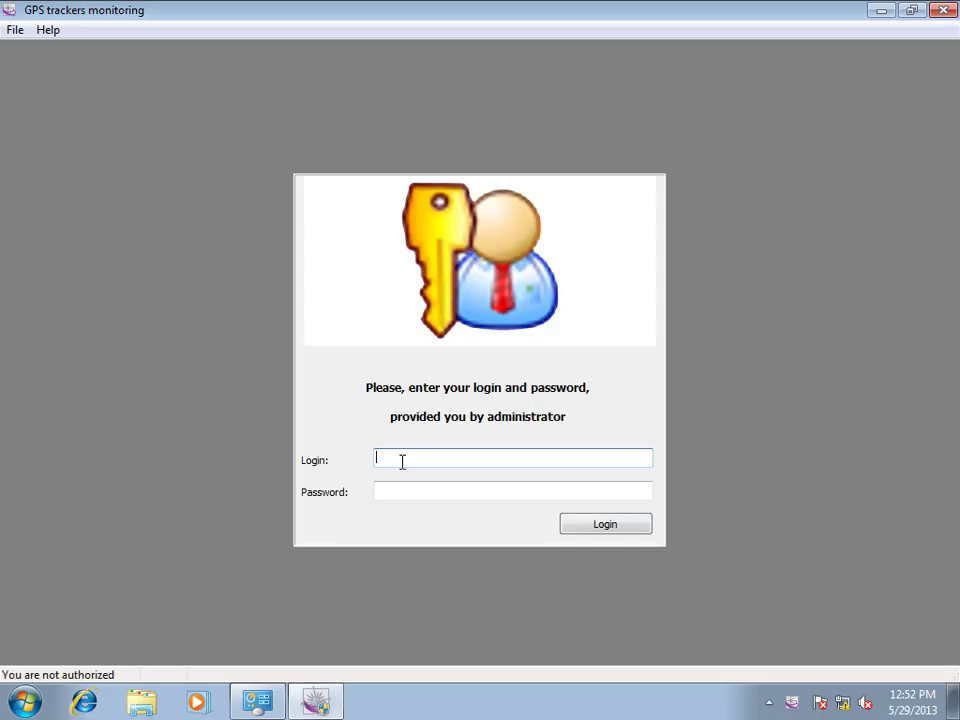
click(376, 490)
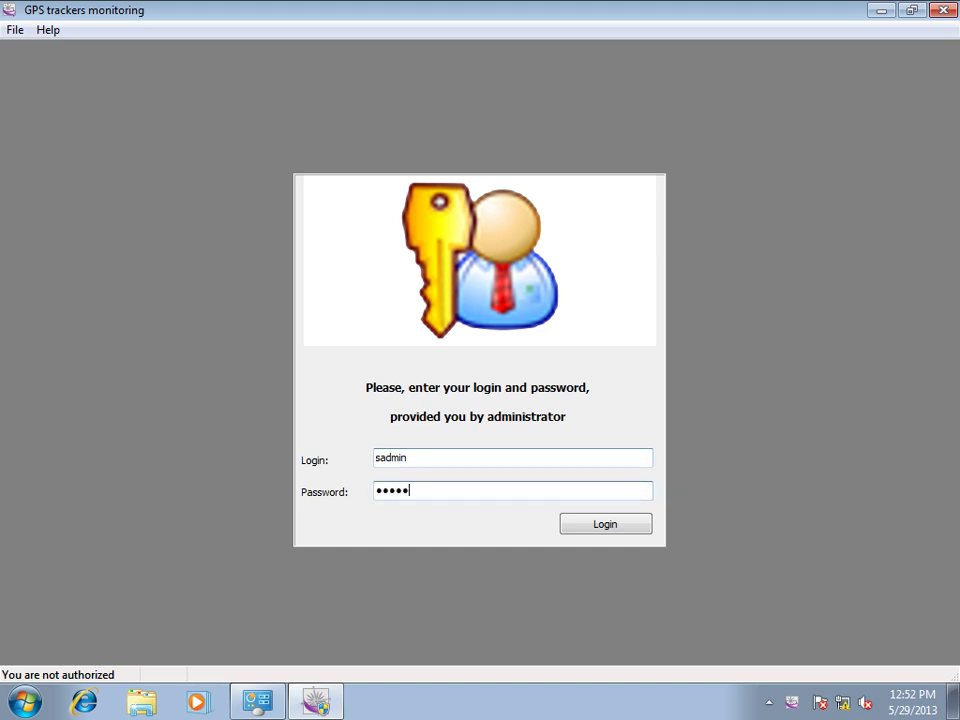
click(600, 525)
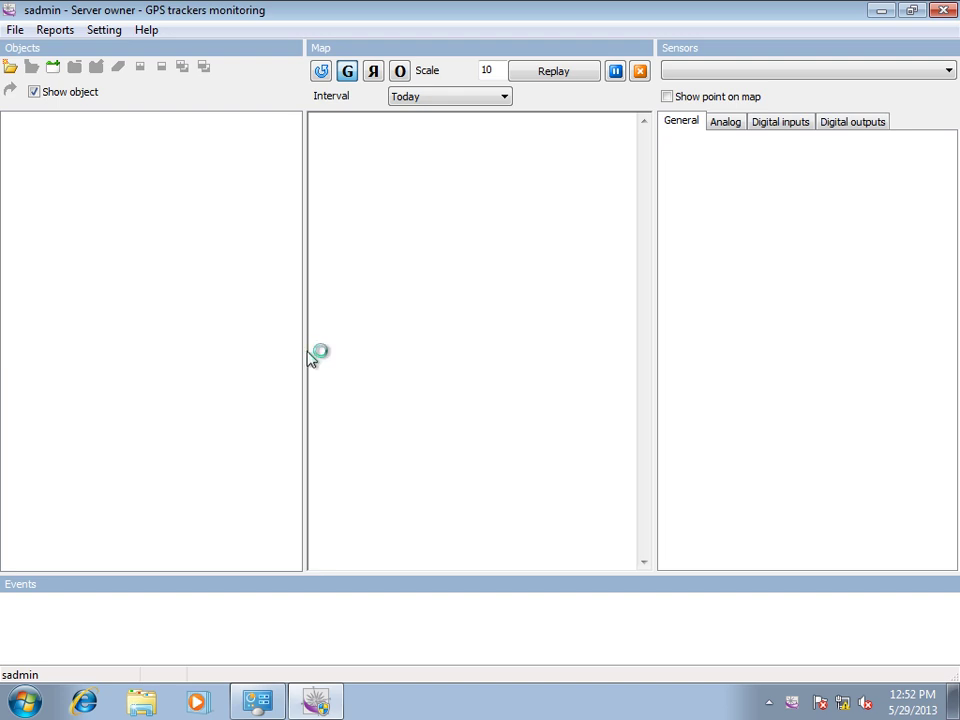
Widen the map by narrowing the Objects and Sensors panes, and add Group #1
drag(304, 354, 164, 358)
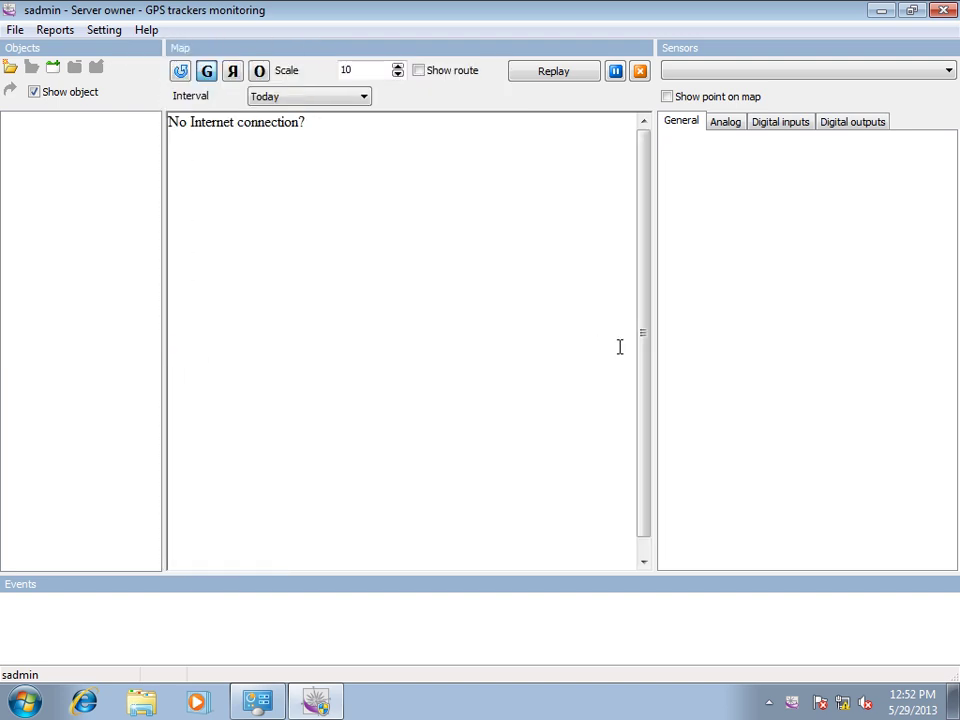
drag(654, 349, 776, 349)
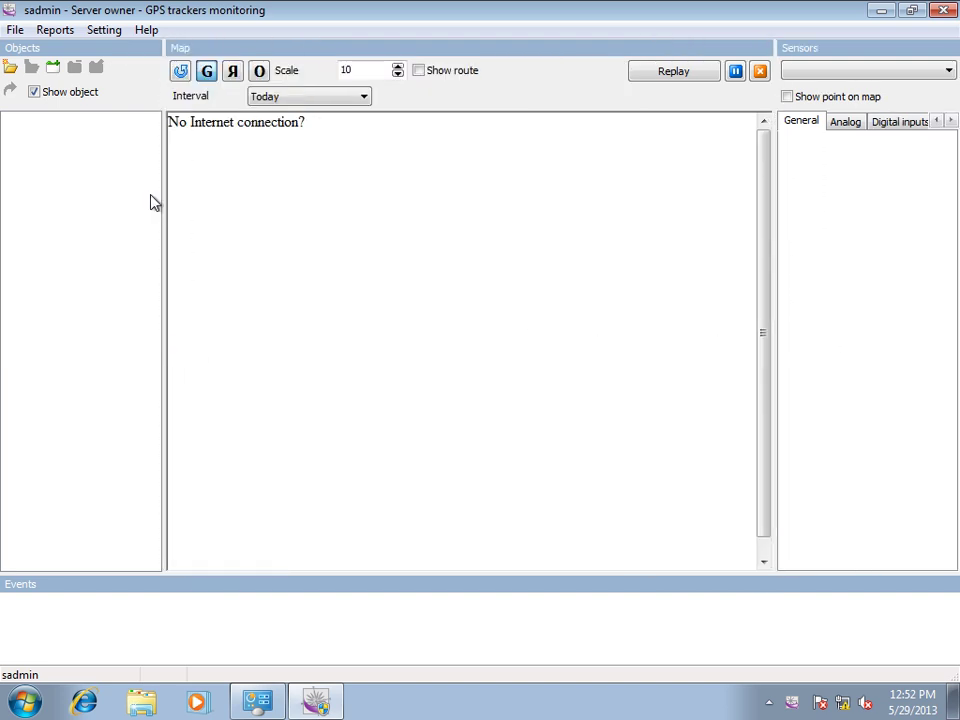
right_click(75, 126)
click(90, 139)
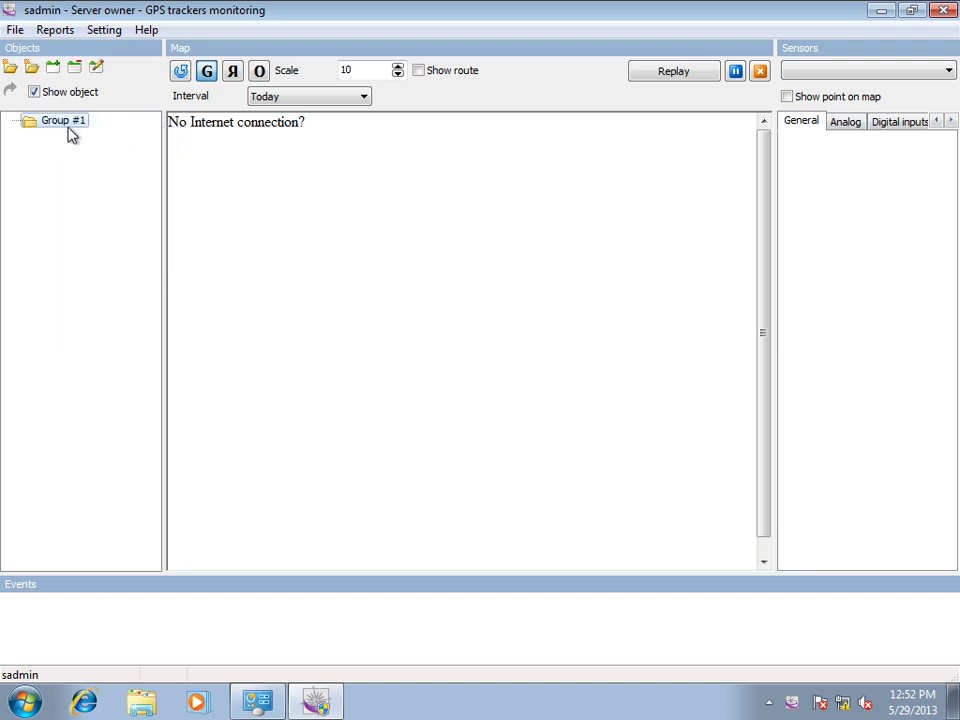
Add Object #1 under Group #1 with the tracker's IMEI enabled
right_click(70, 124)
click(128, 174)
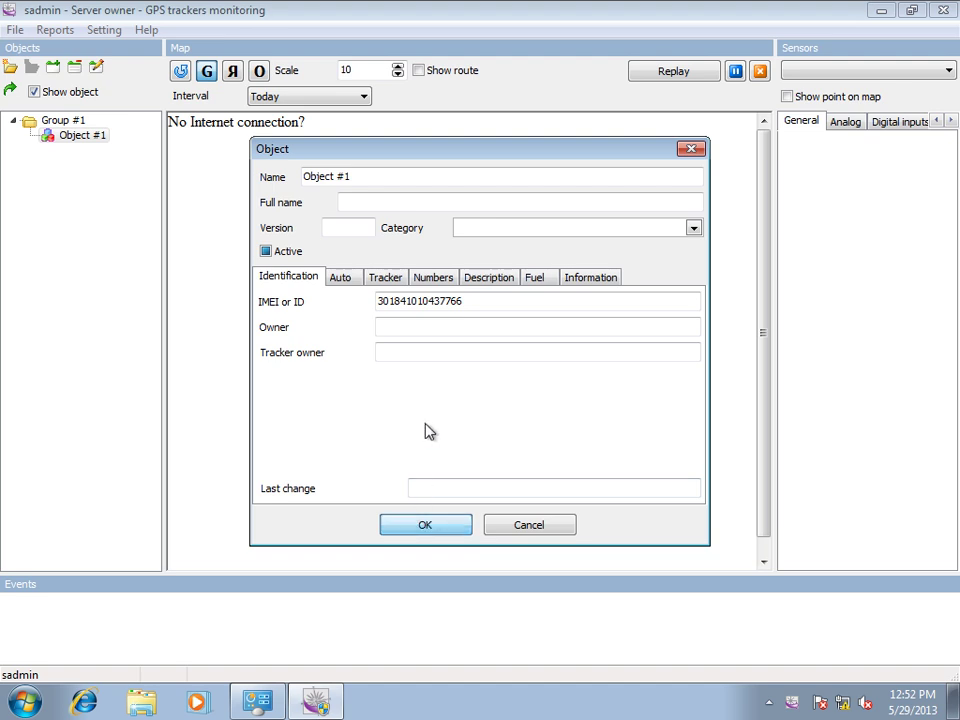
drag(478, 302, 440, 310)
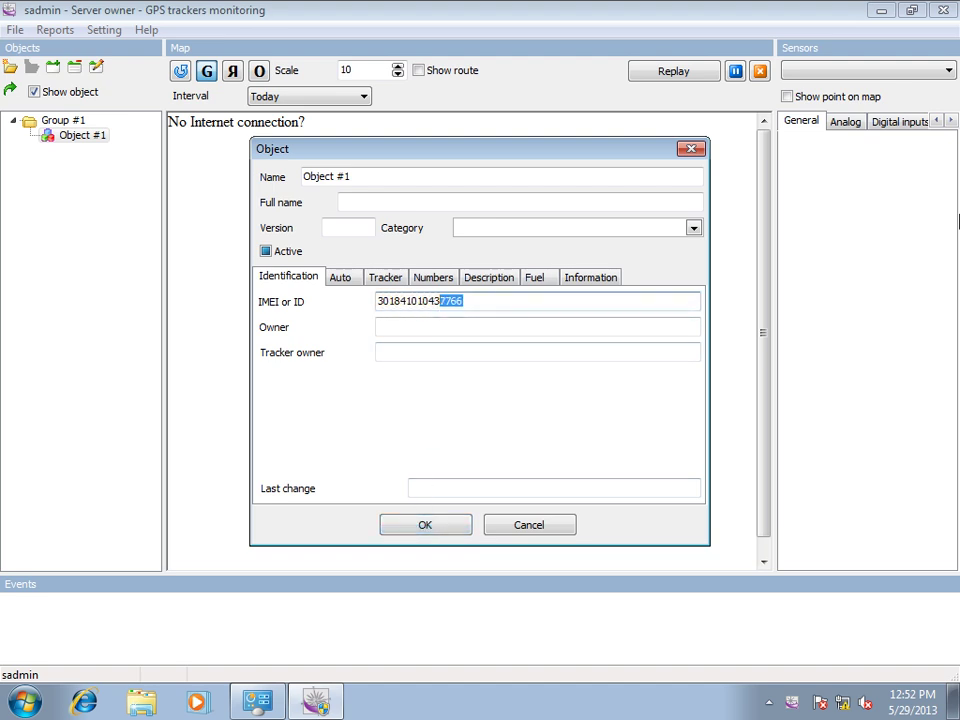
click(513, 305)
click(440, 530)
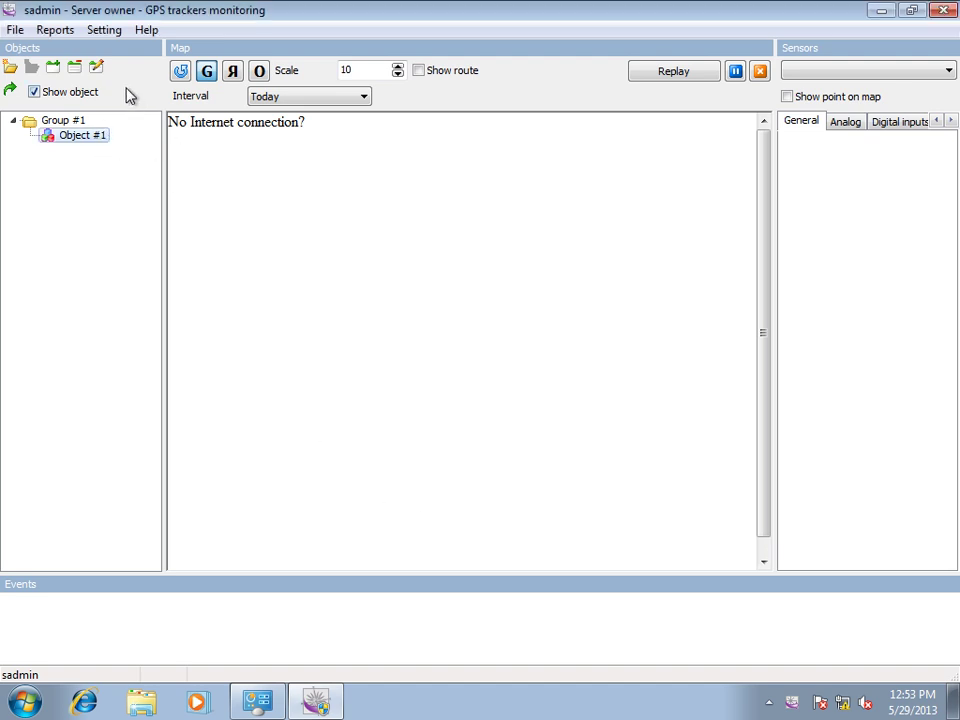
Reopen the login prompt from the session menu and minimize the monitor
click(15, 30)
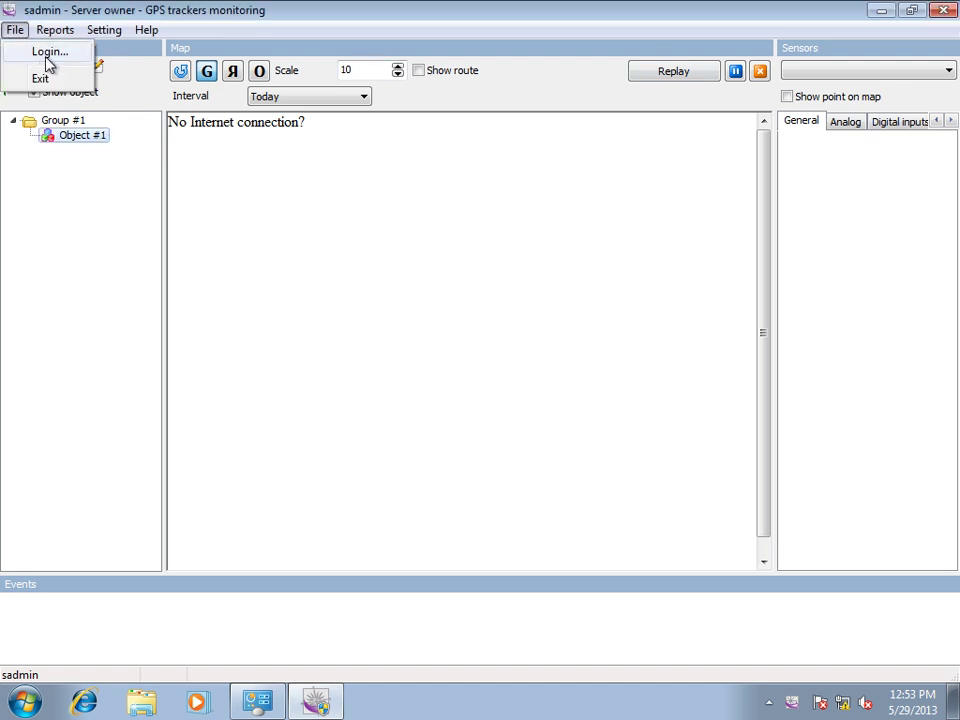
click(48, 64)
click(880, 14)
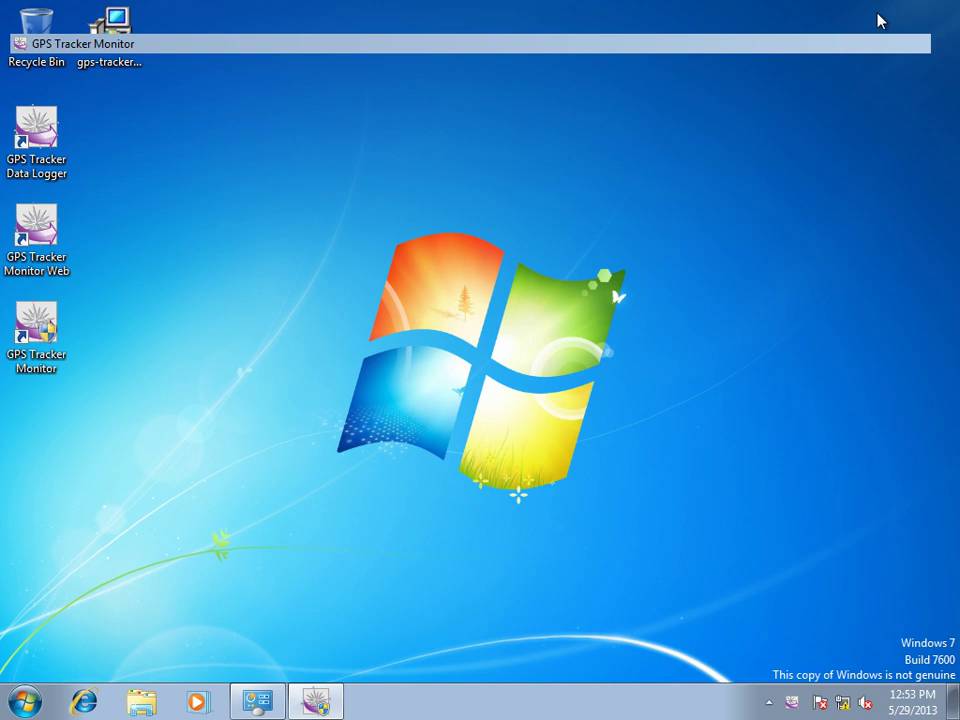
Launch the GPS Tracker Monitor Web shortcut, postpone IE setup, maximize, and close the error tab
double_click(36, 232)
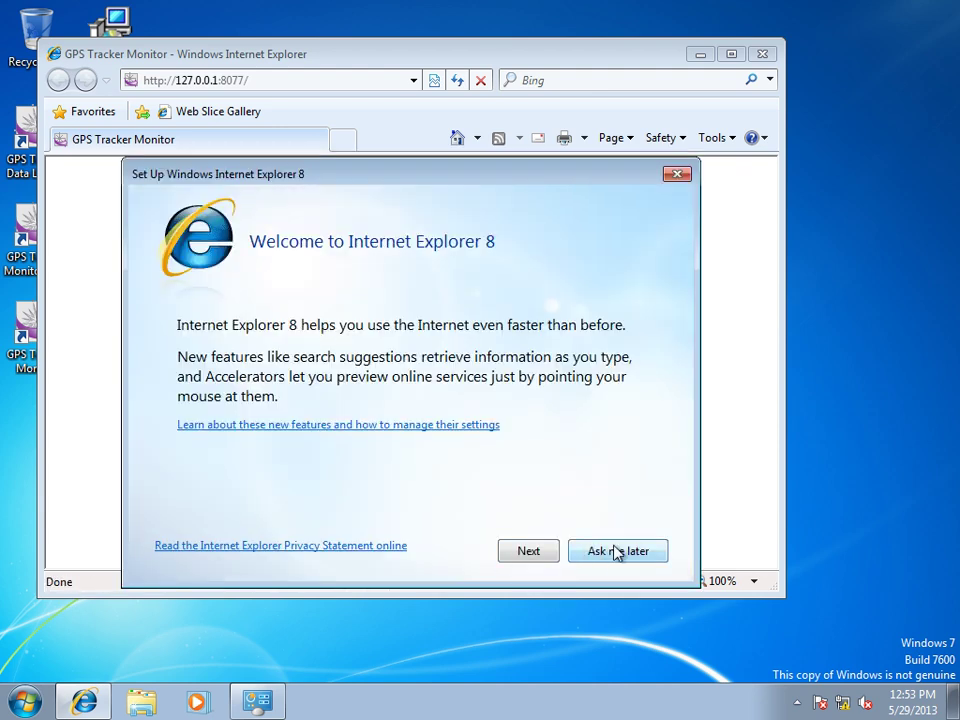
click(618, 551)
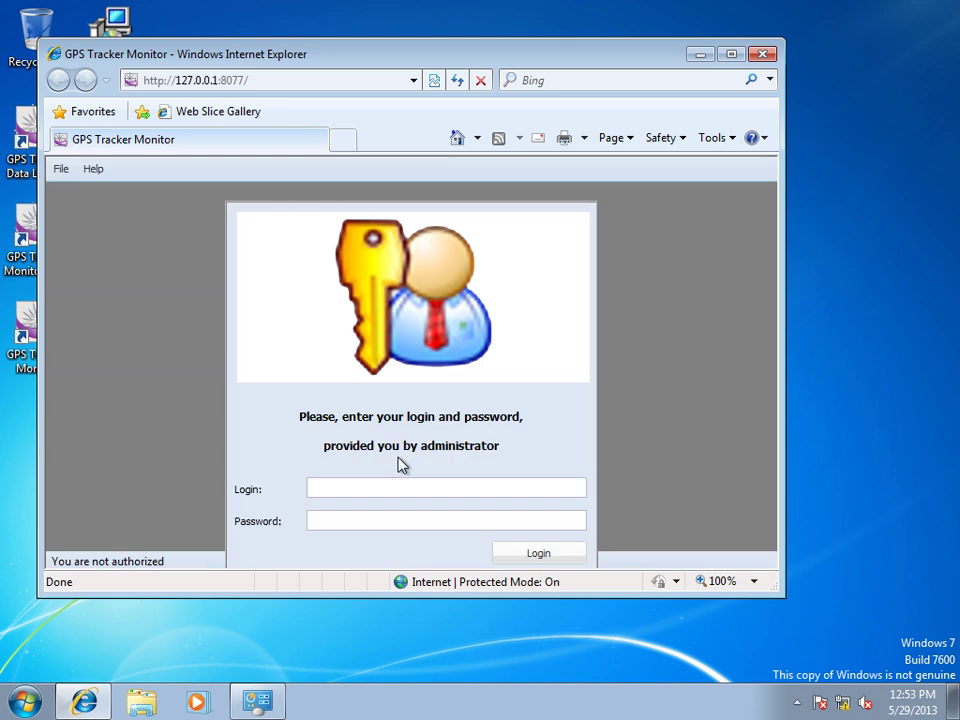
click(732, 55)
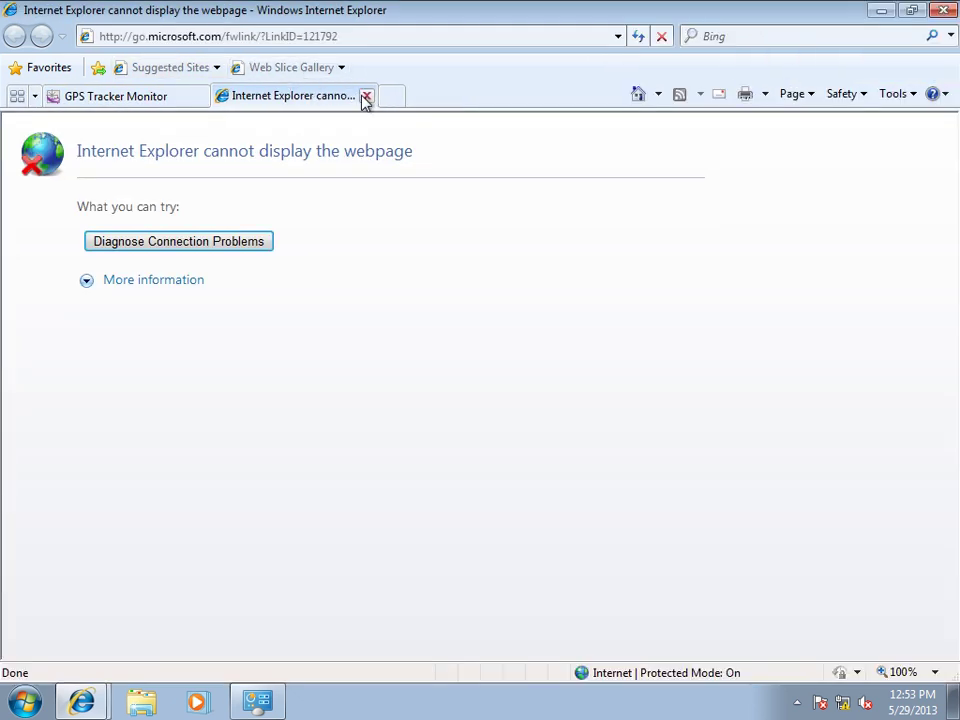
click(366, 96)
Log in to the web client with the server owner credentials
click(407, 511)
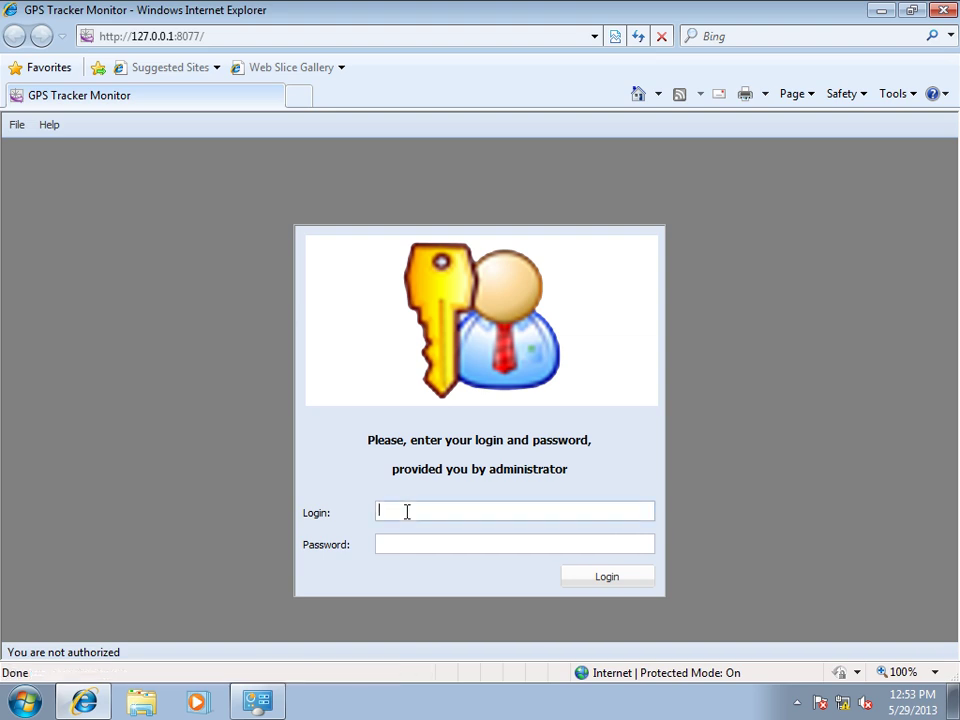
key(Tab)
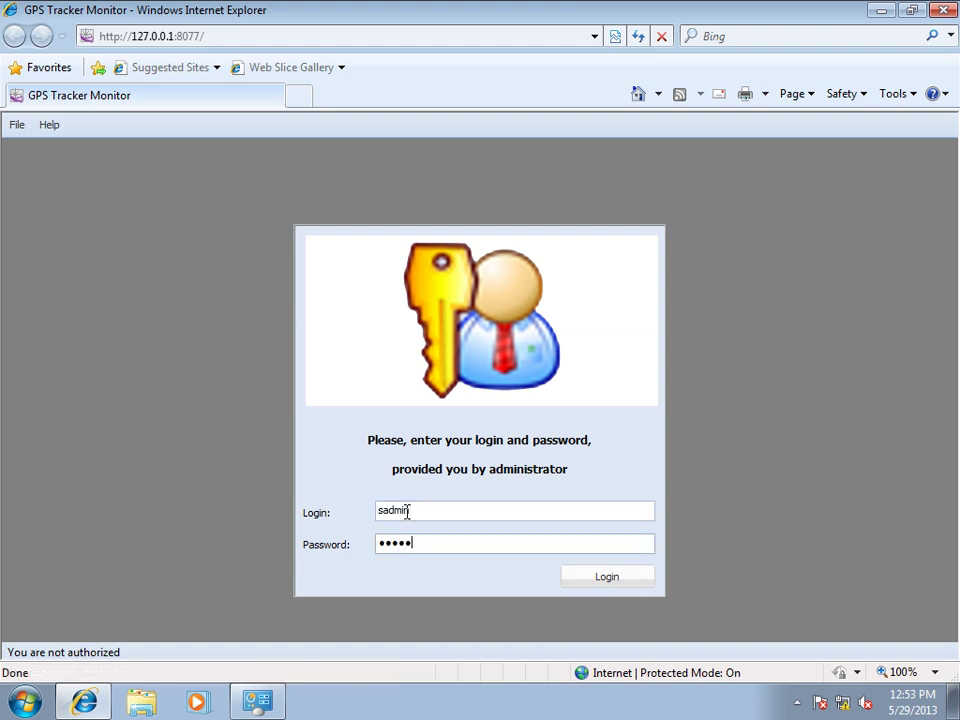
click(620, 580)
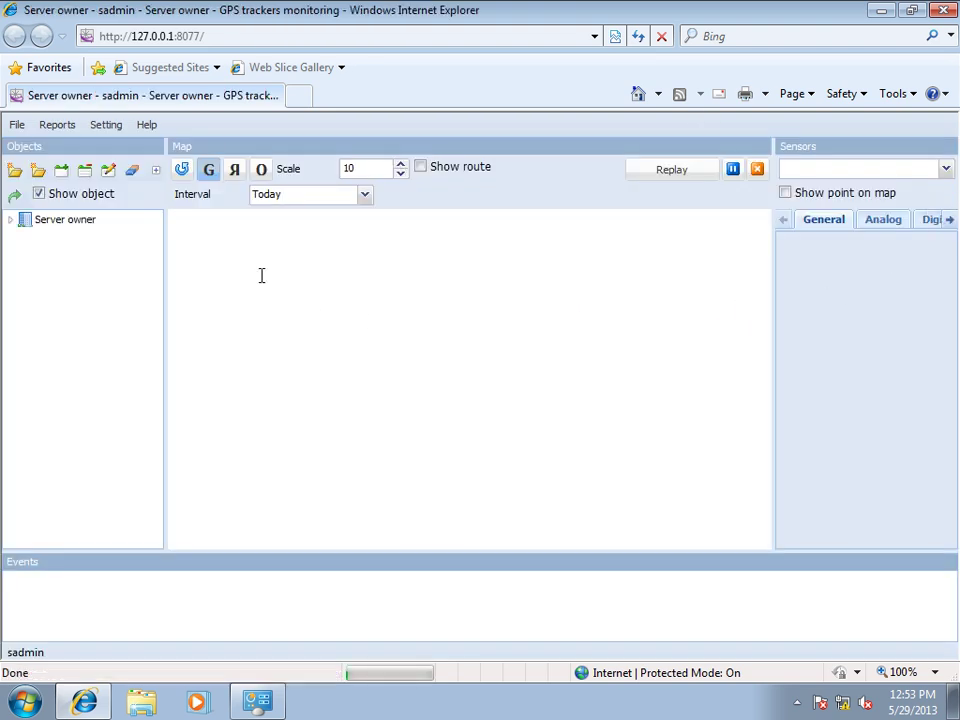
Expand Server owner and Group #1, select Object #1, then return via File > Login...
click(12, 222)
click(27, 239)
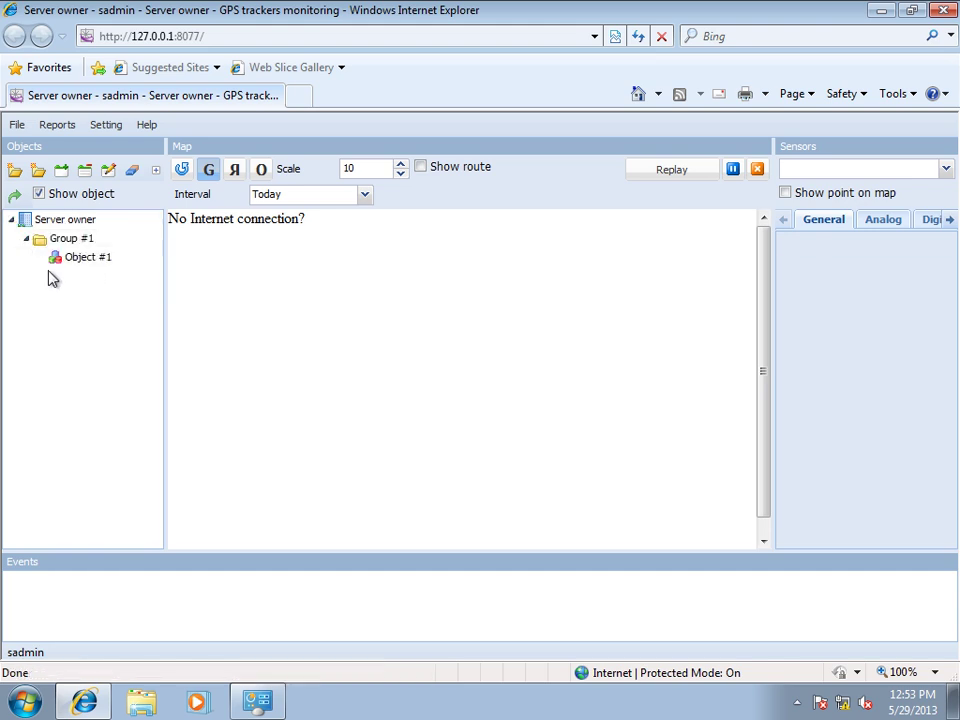
click(84, 259)
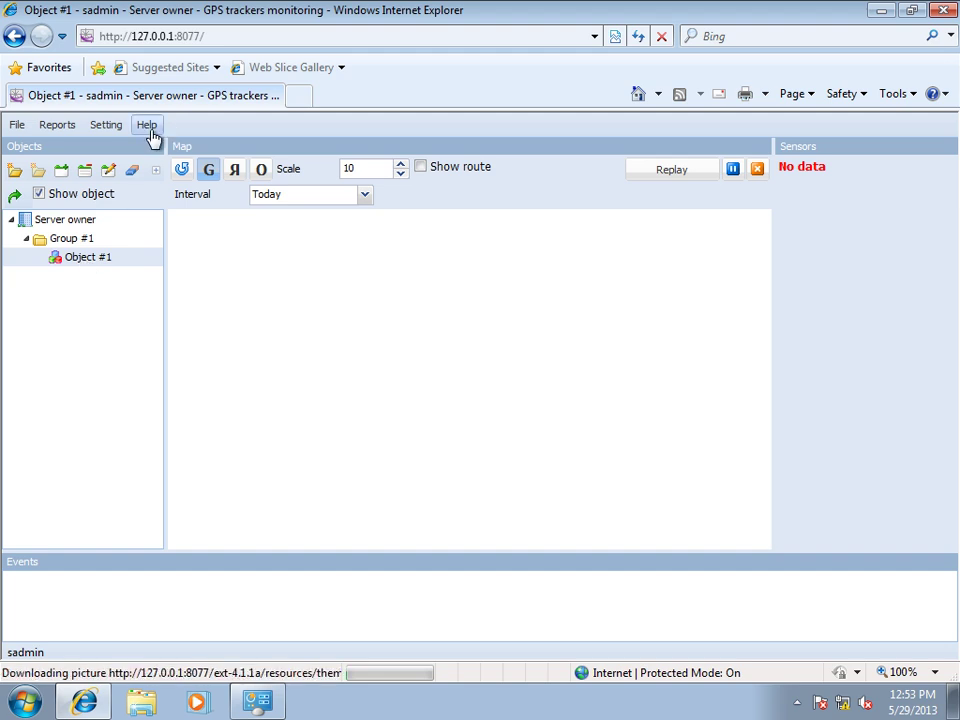
click(19, 127)
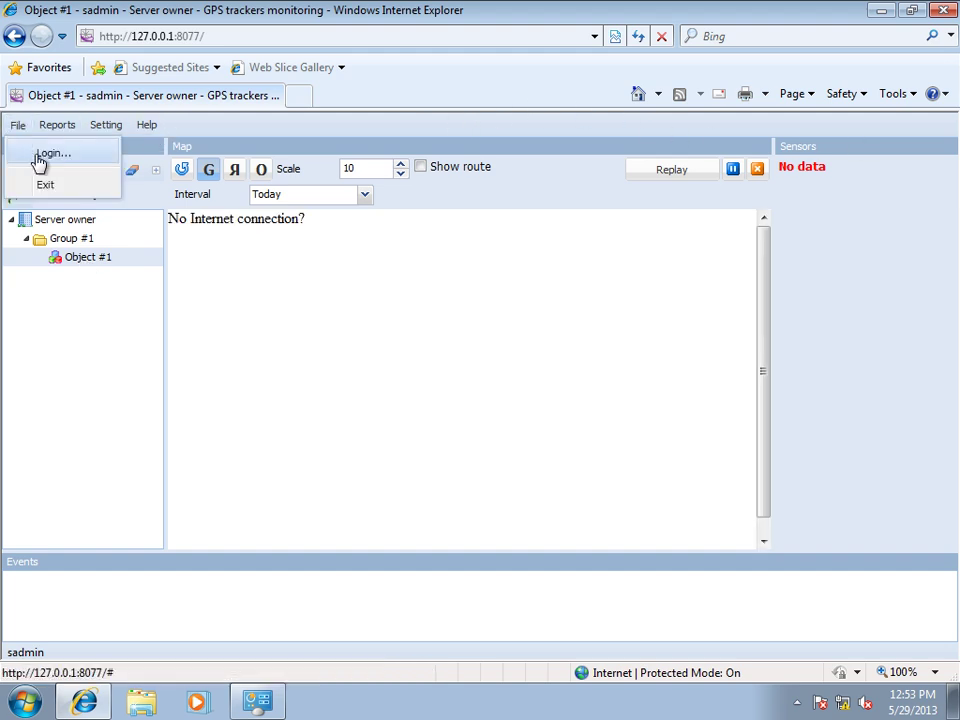
click(38, 155)
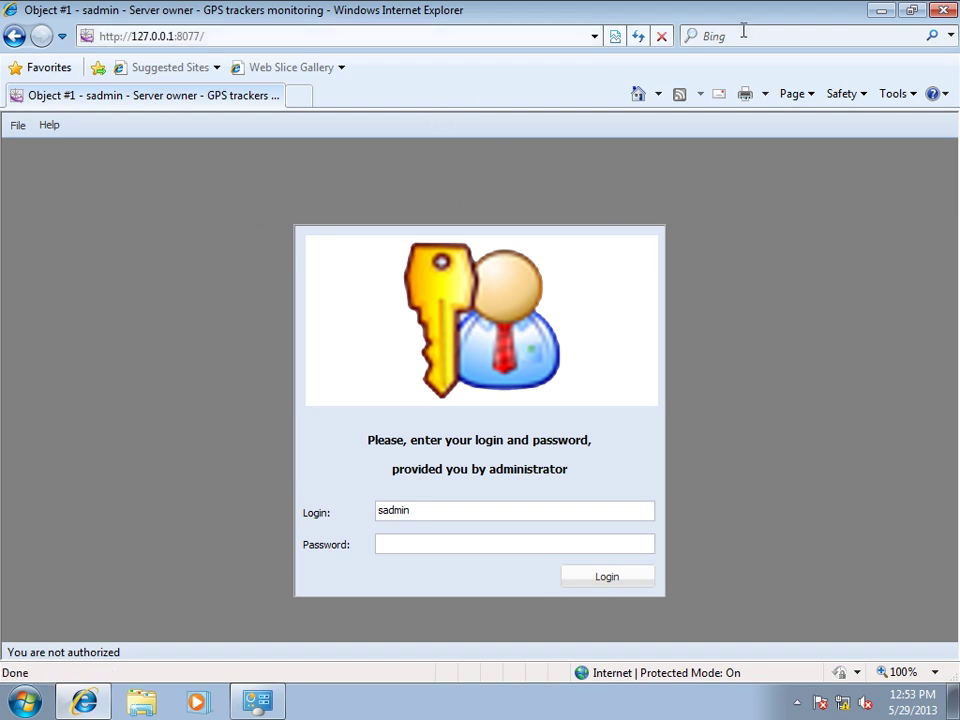